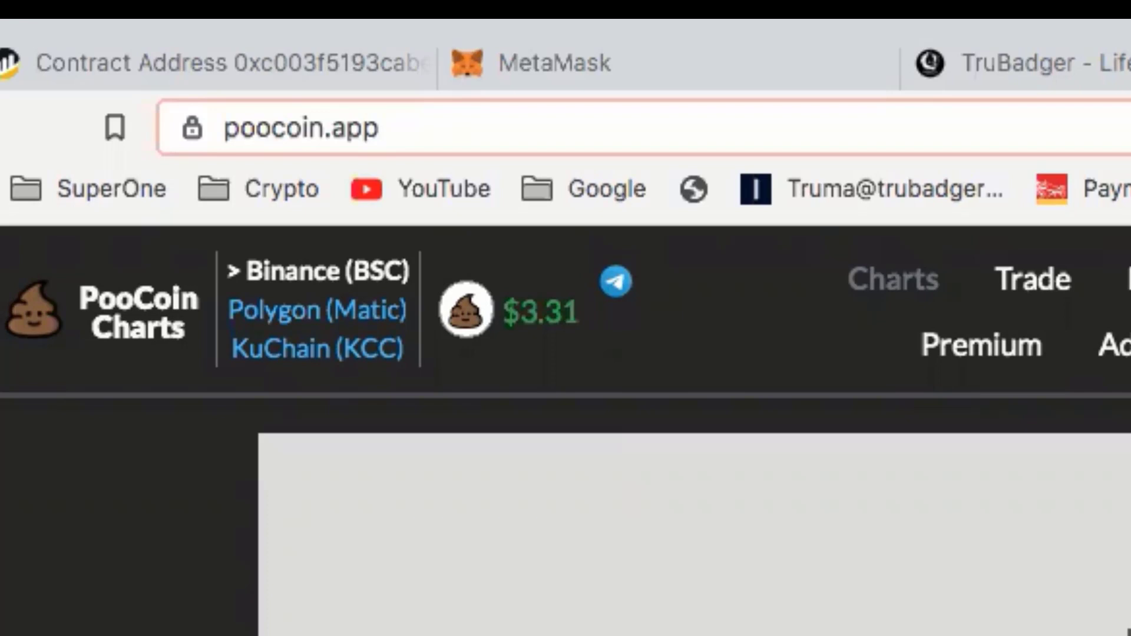
Look up the TruBadger contract address and open its TRUBGR/BNB token page.
left_click_drag(421, 126, 202, 123)
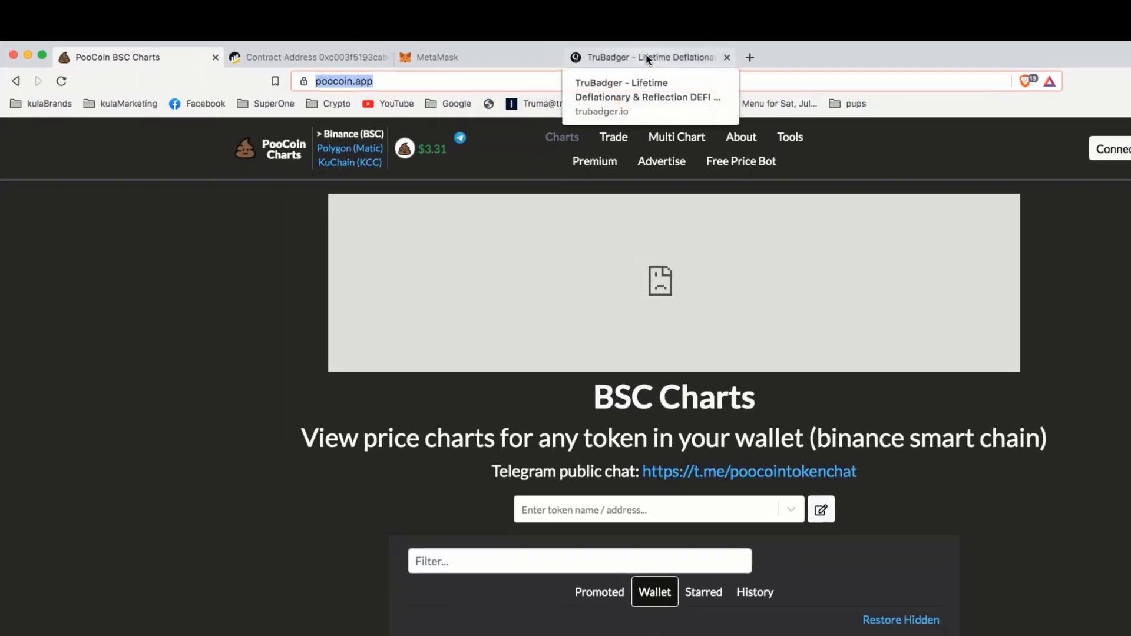
left_click(648, 59)
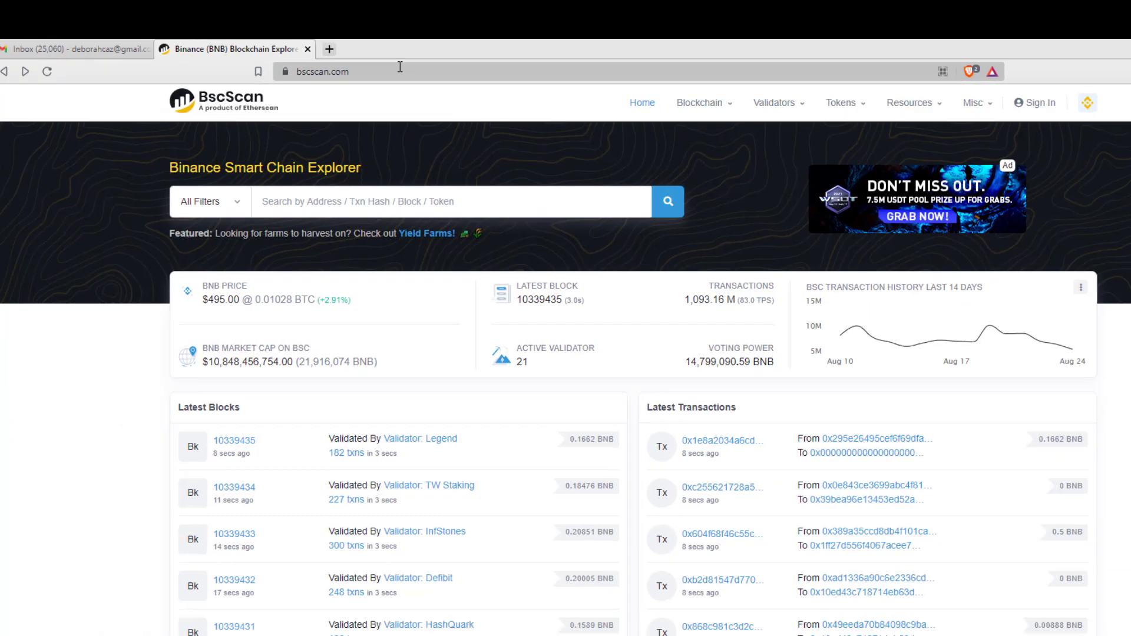
left_click(354, 197)
type("0xc003f5193cabe3a6cbb56948dfeaae2276a6aa5e")
key("Return")
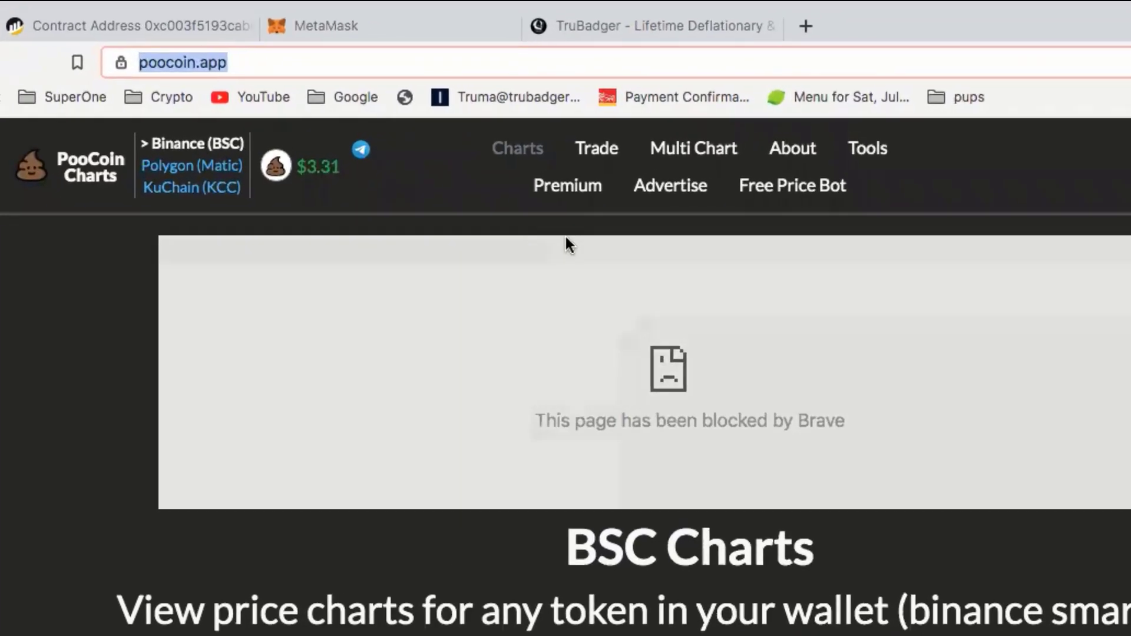
key("Escape")
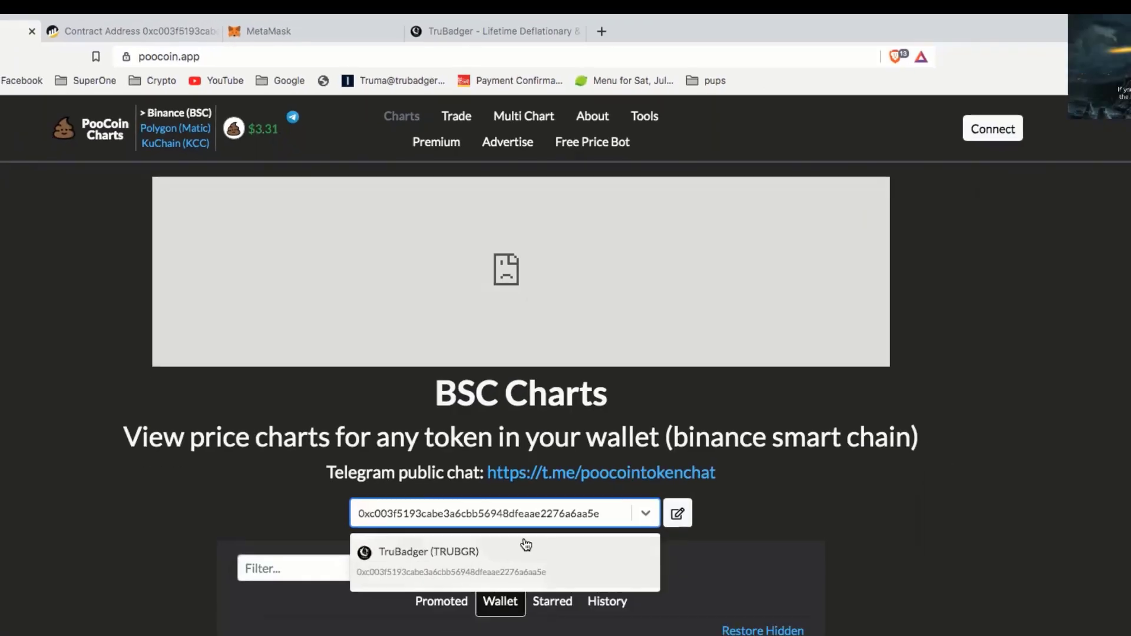
left_click(455, 561)
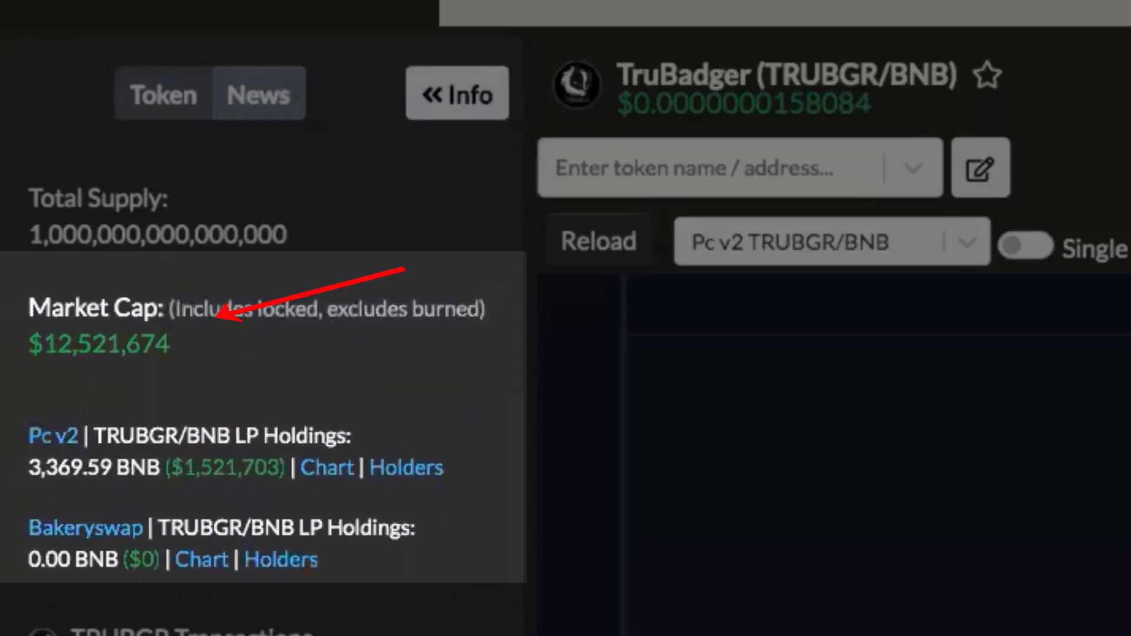
scroll(250, 361, "down", 4)
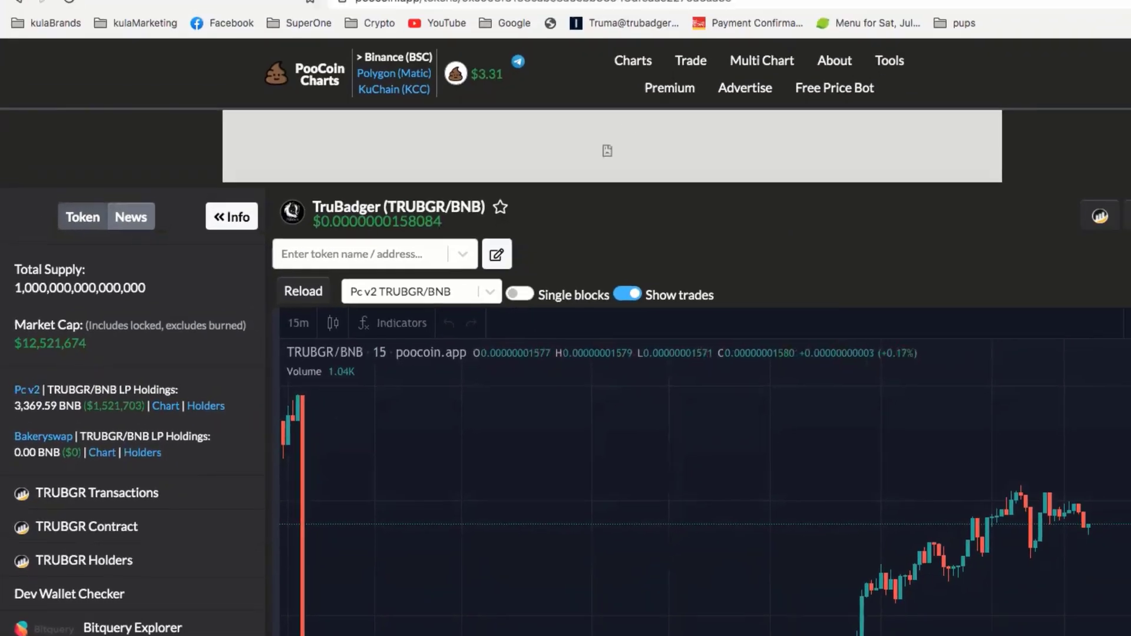
scroll(762, 513, "down", 5)
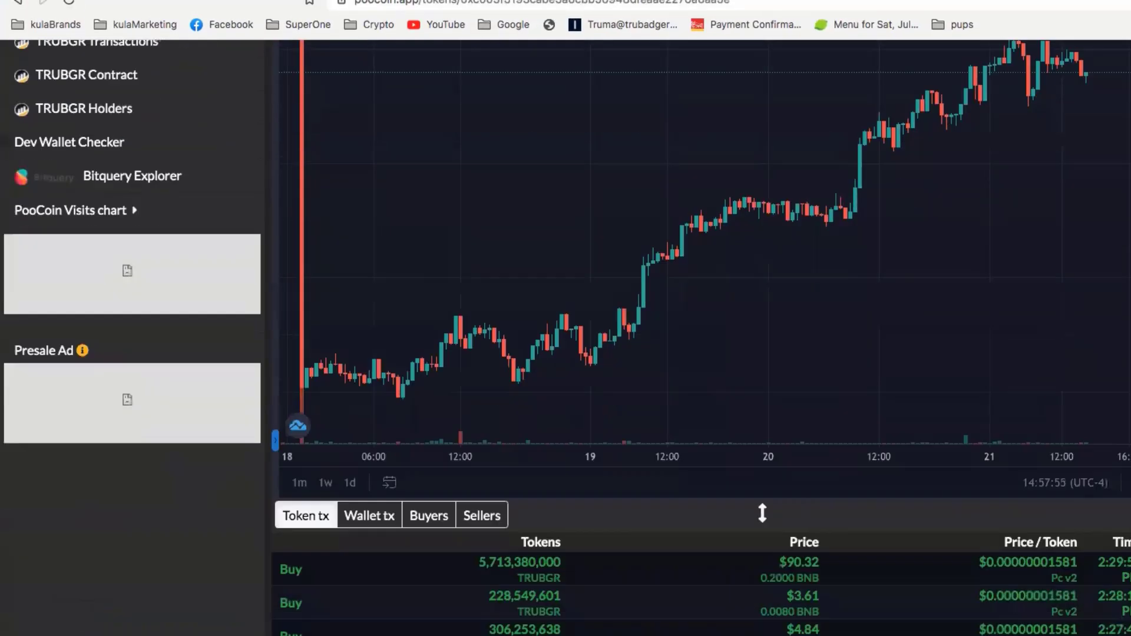
scroll(762, 513, "down", 4)
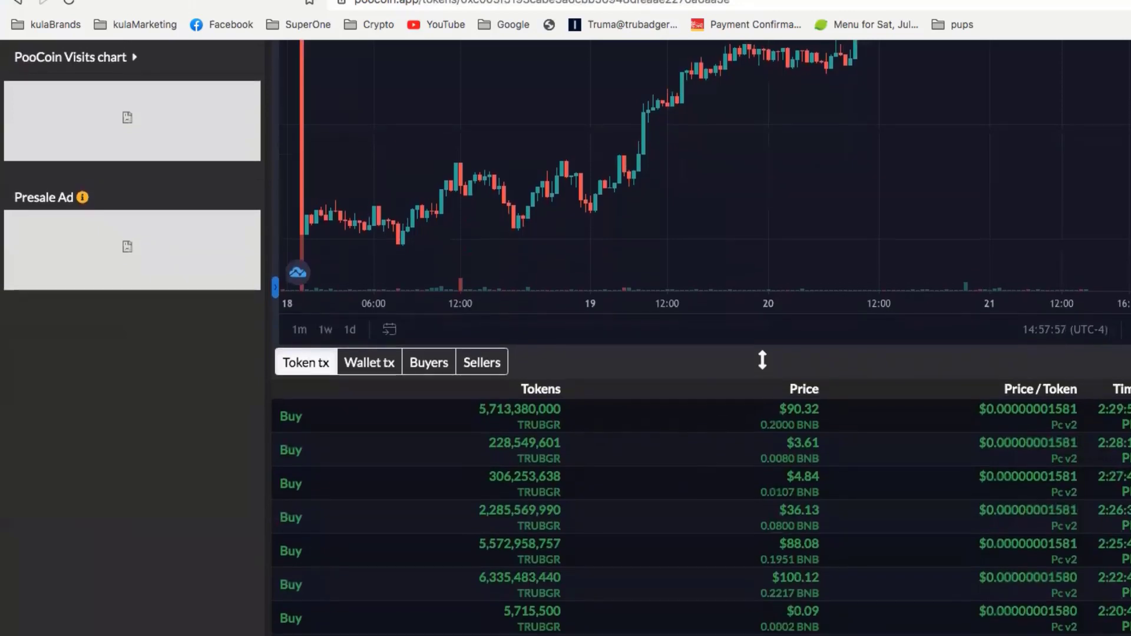
scroll(761, 360, "up", 5)
scroll(762, 359, "up", 5)
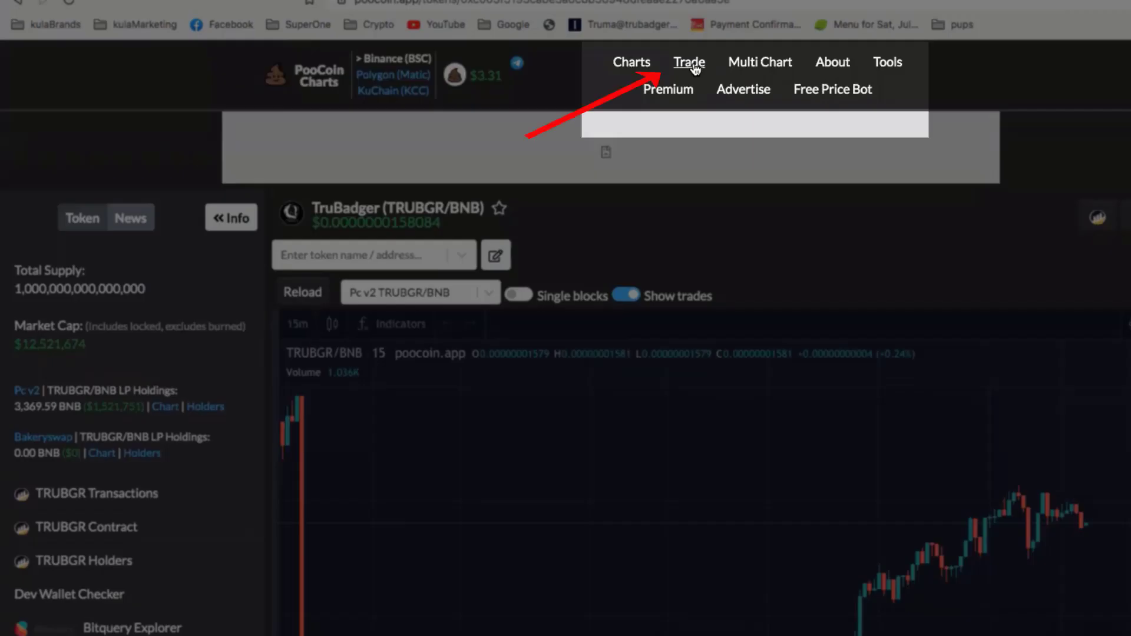
Open the PooCoin swap page and choose MetaMask as the wallet connection.
left_click(689, 62)
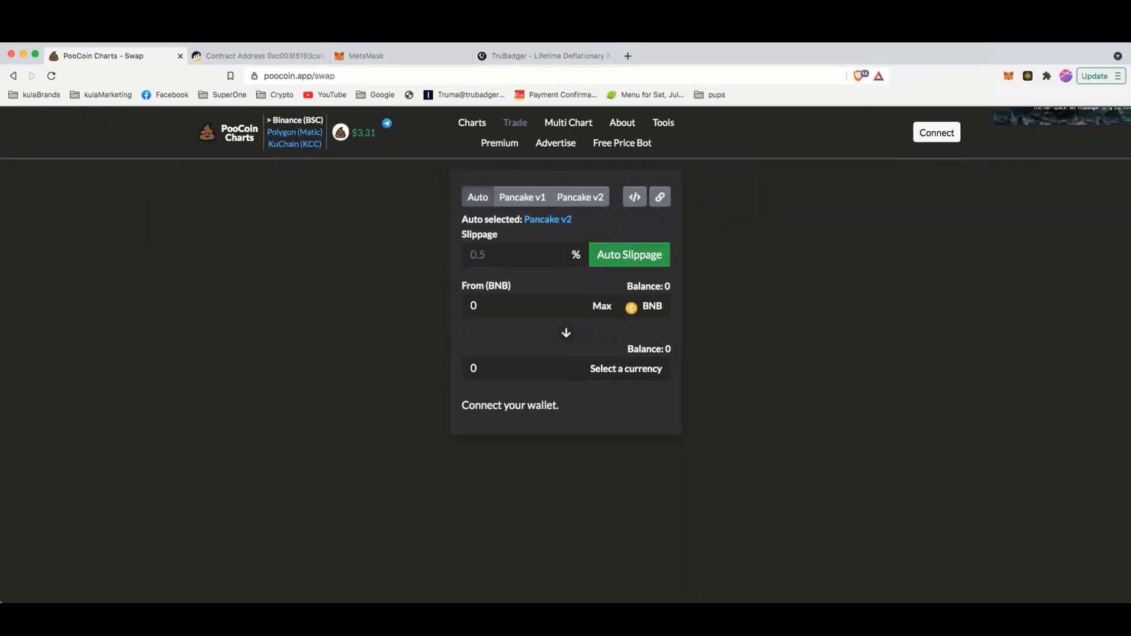
left_click(938, 133)
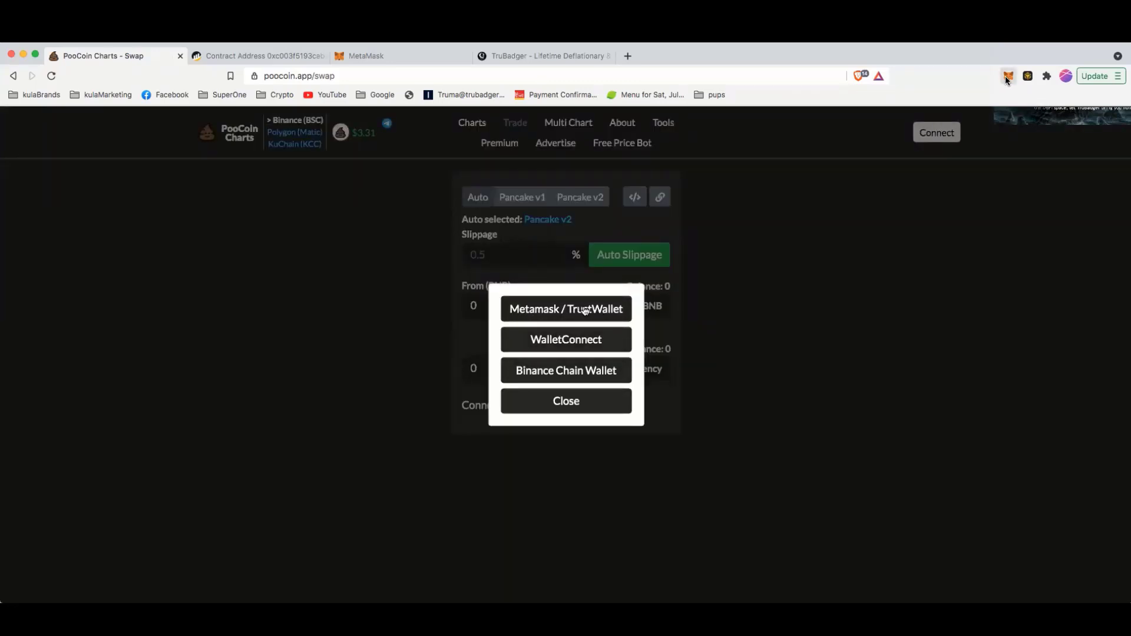
left_click(574, 309)
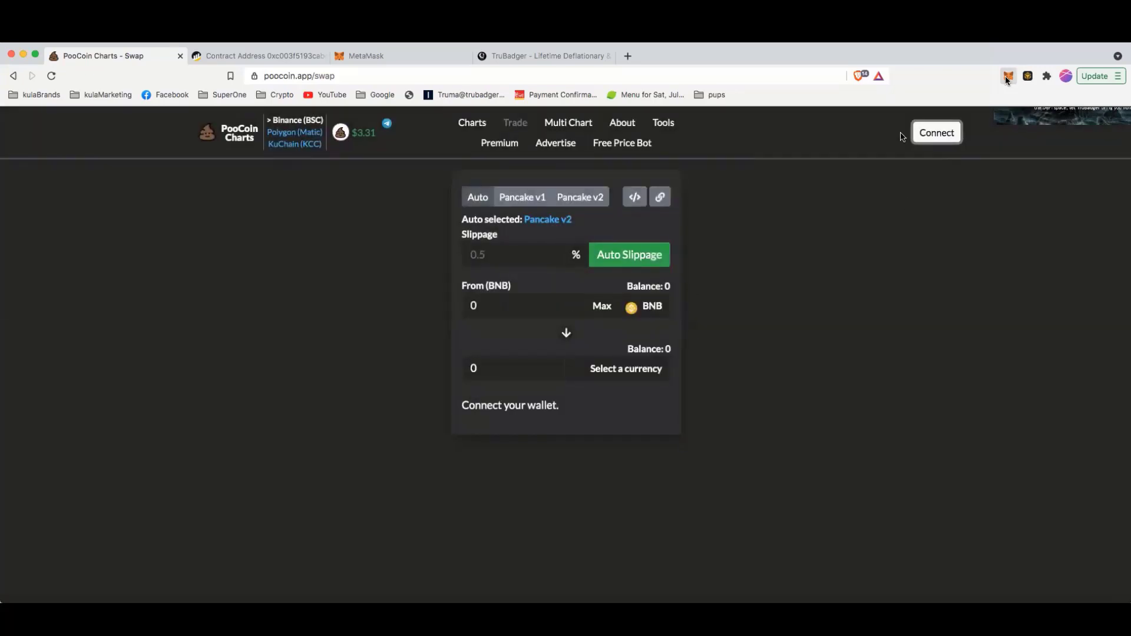
left_click(923, 136)
left_click(608, 303)
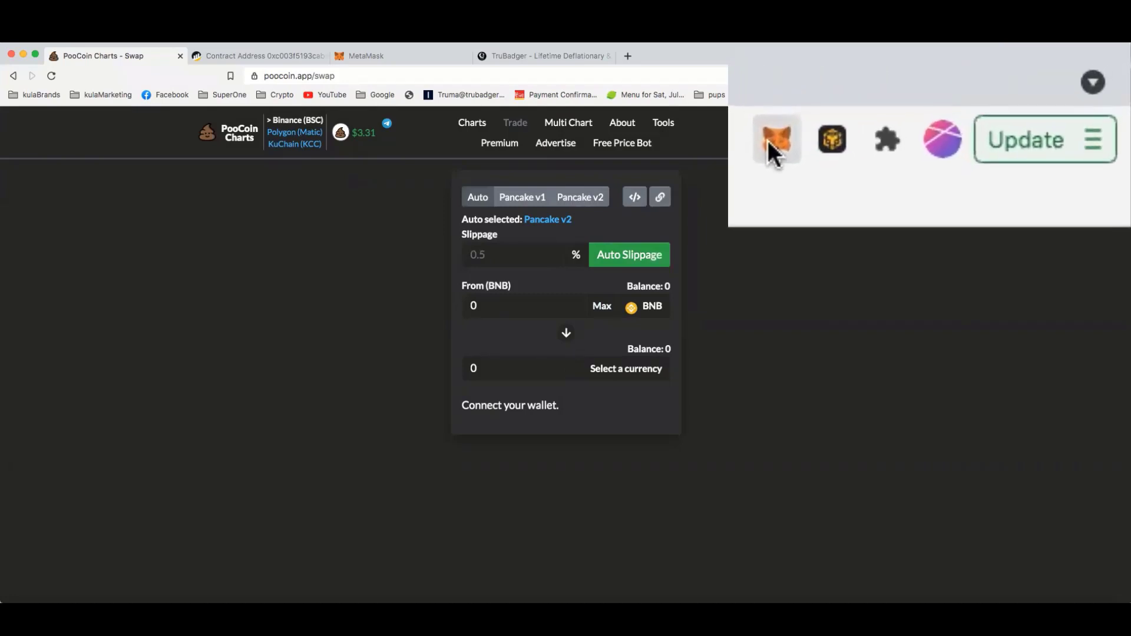
Approve the account connection in MetaMask and copy the wallet address.
left_click(767, 141)
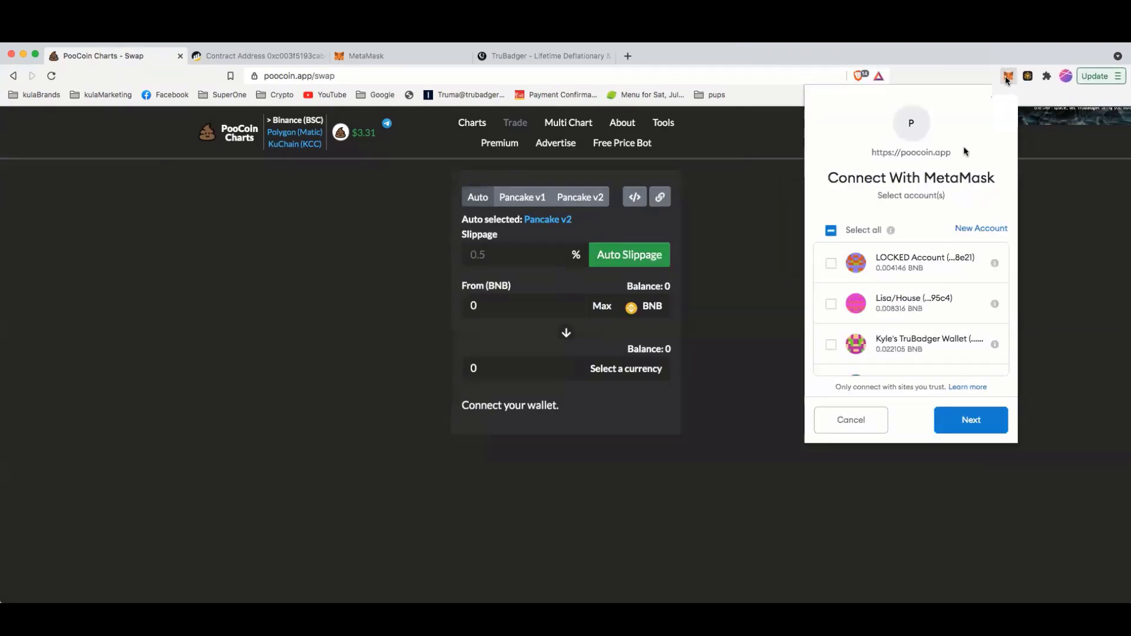
scroll(910, 318, "down", 3)
scroll(910, 336, "down", 3)
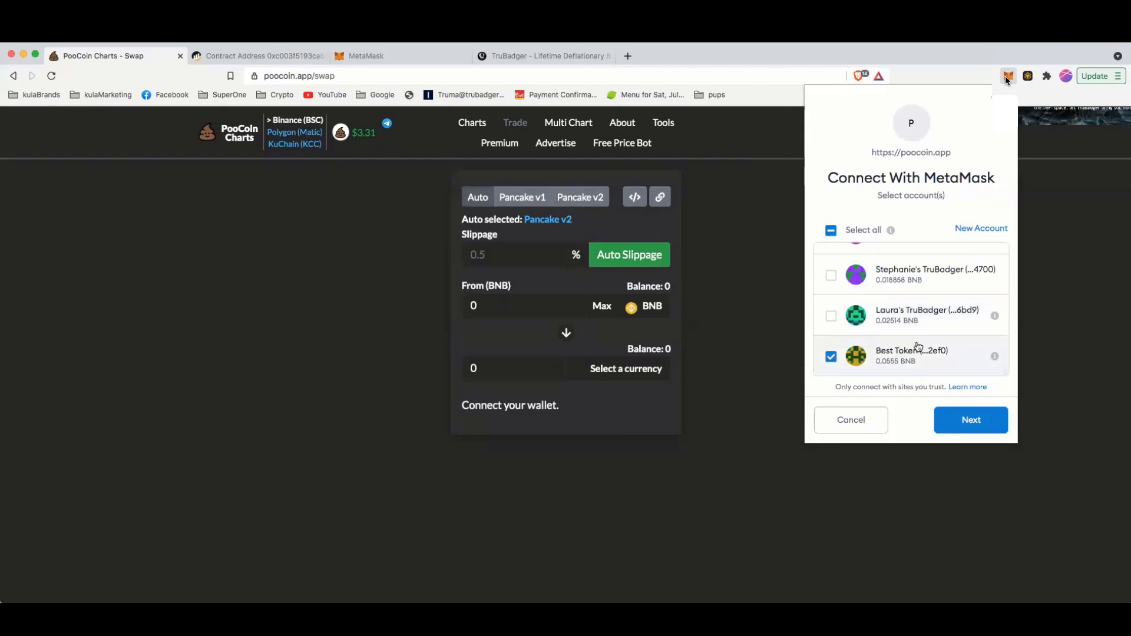
left_click(970, 419)
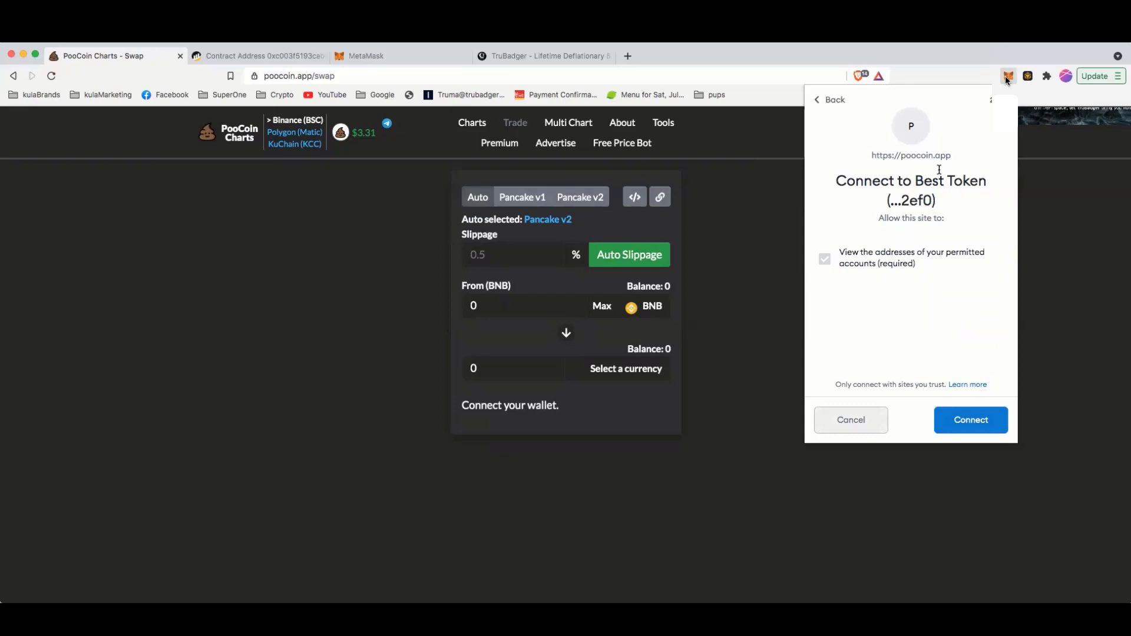
left_click(970, 420)
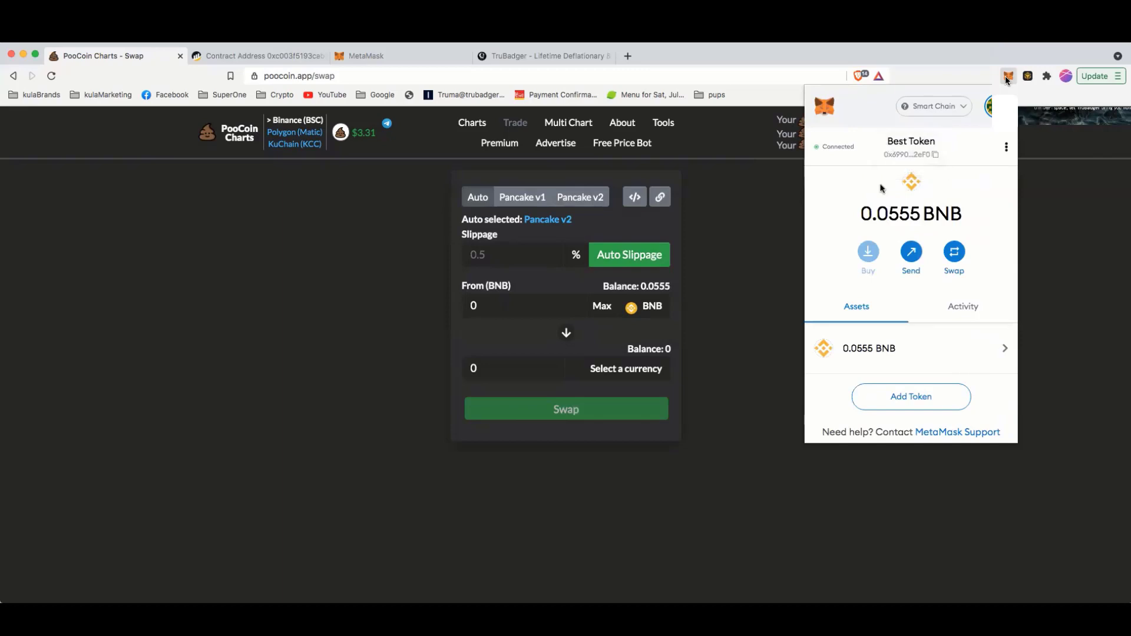
left_click(883, 156)
Close the wallet overview and pick TruBadger (TRUBGR) by contract address as the token to receive.
left_click(634, 378)
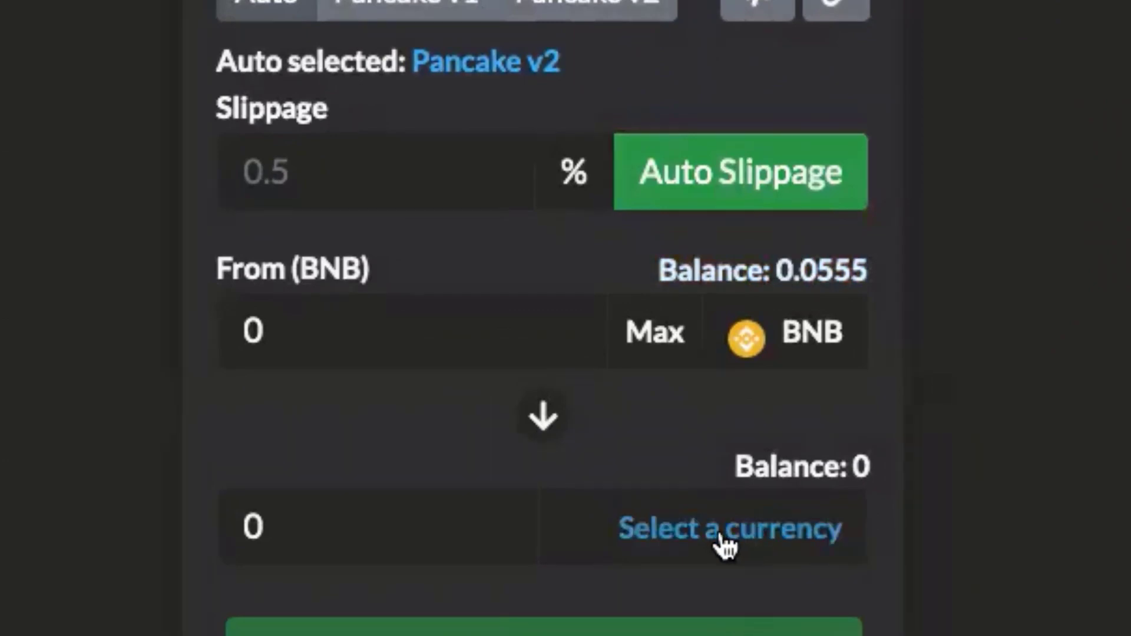
left_click(724, 539)
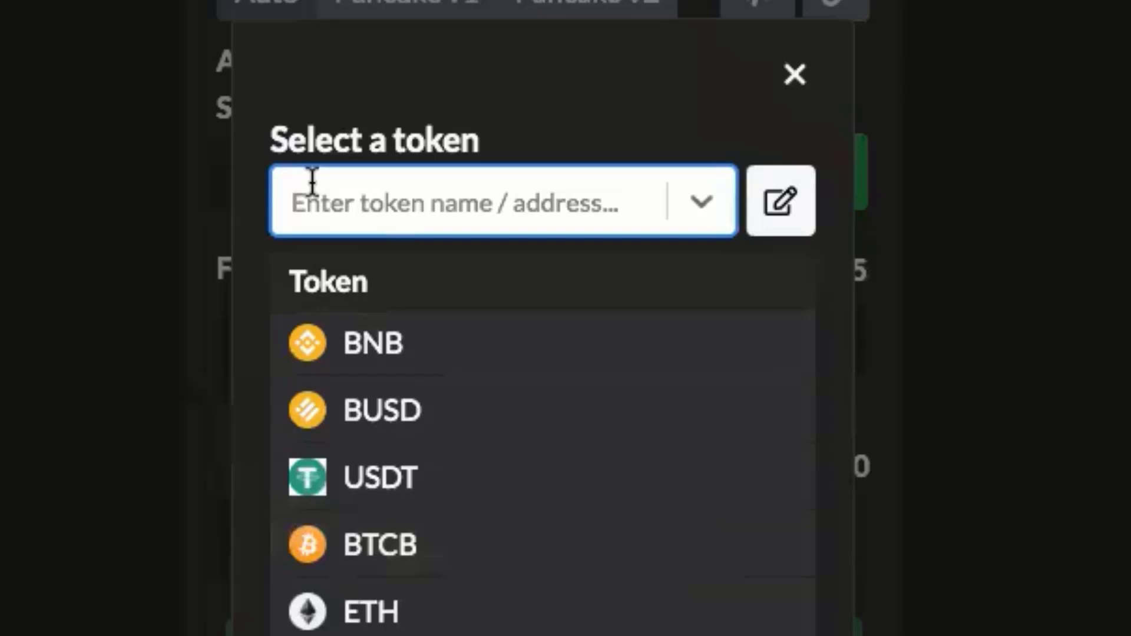
key("ctrl+v")
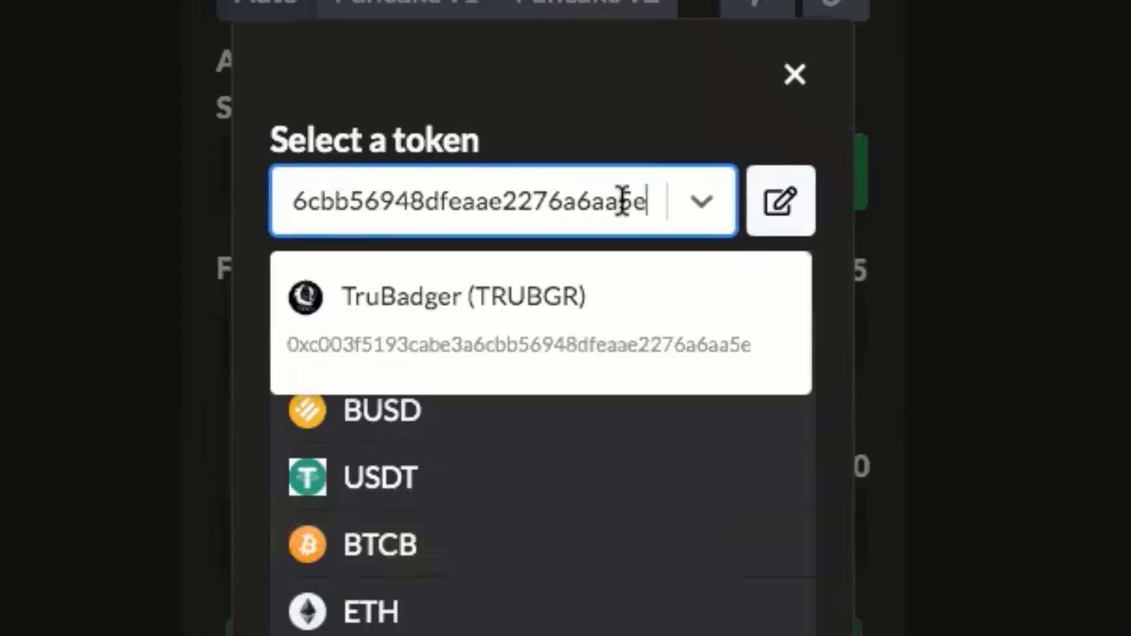
left_click(386, 322)
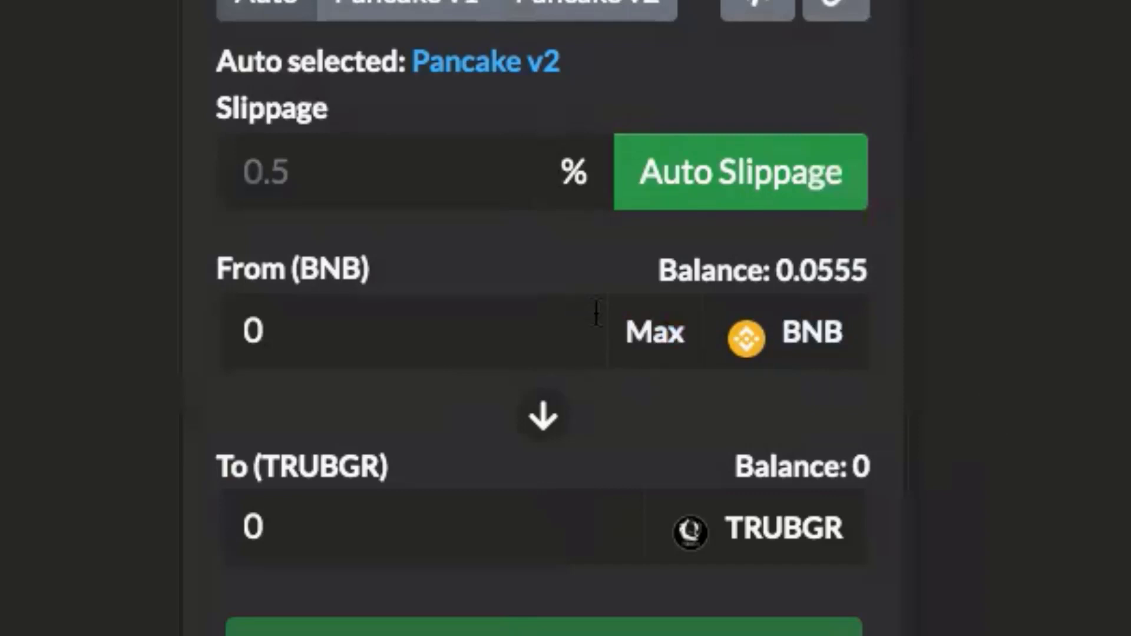
Change the BNB amount from 0.0555 to 0.053, quoting about 1,513,930,000 TRUBGR.
left_click(656, 332)
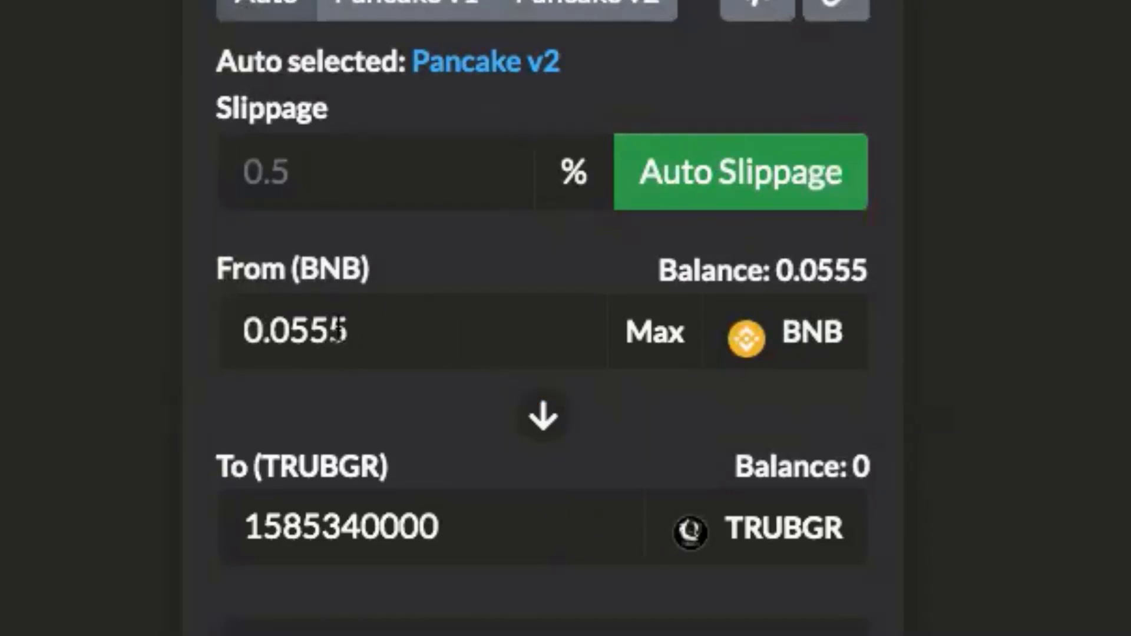
left_click(340, 329)
key("BackSpace")
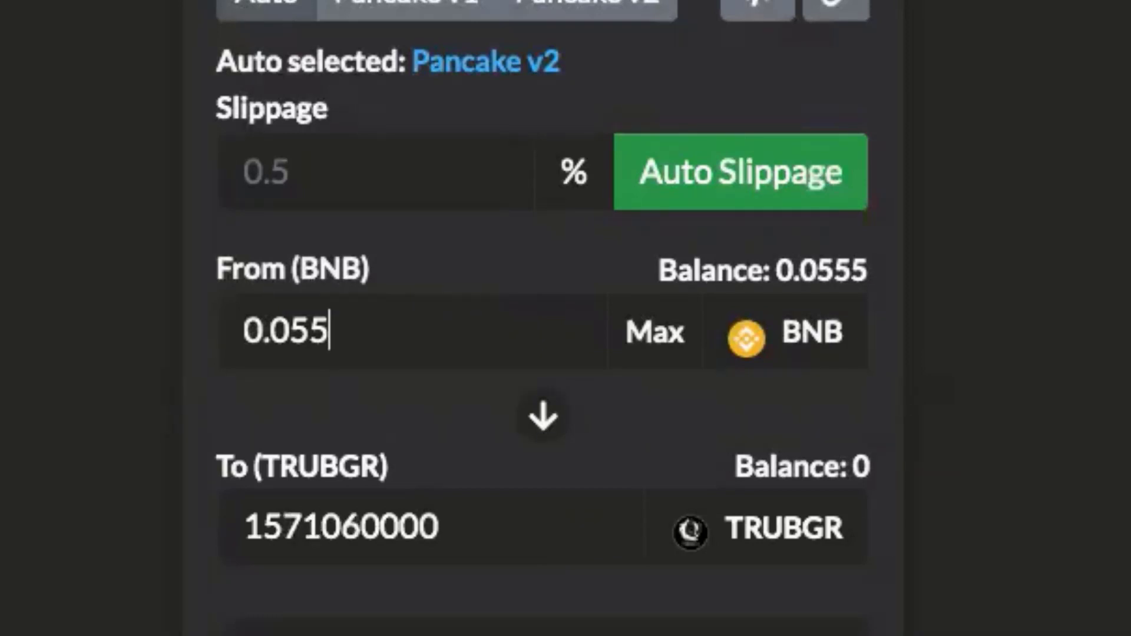
key("BackSpace")
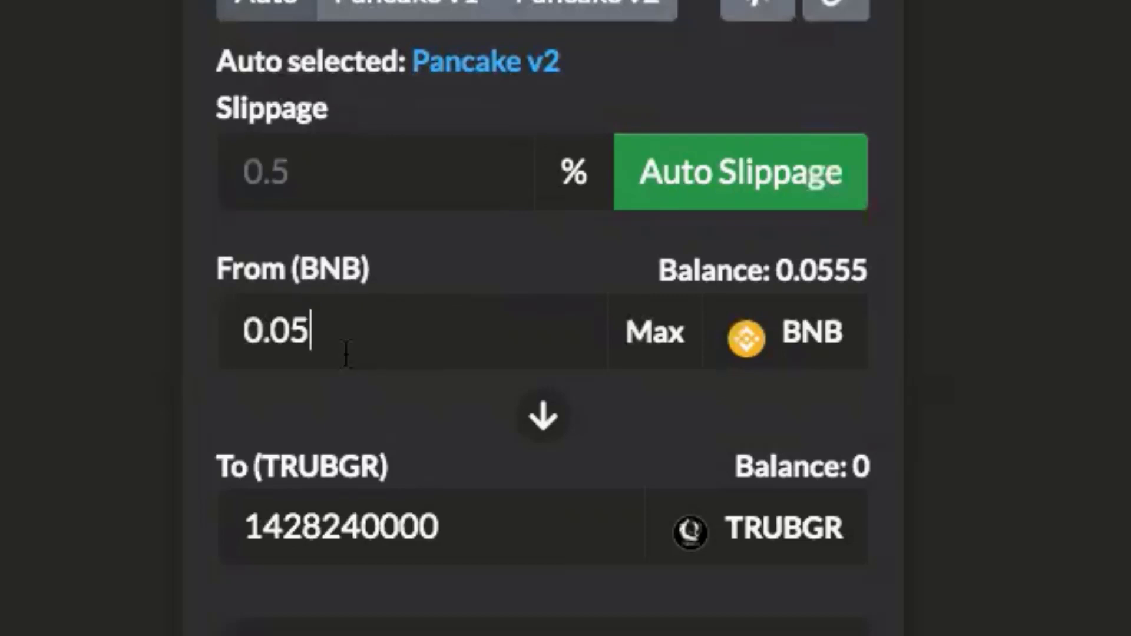
type("3")
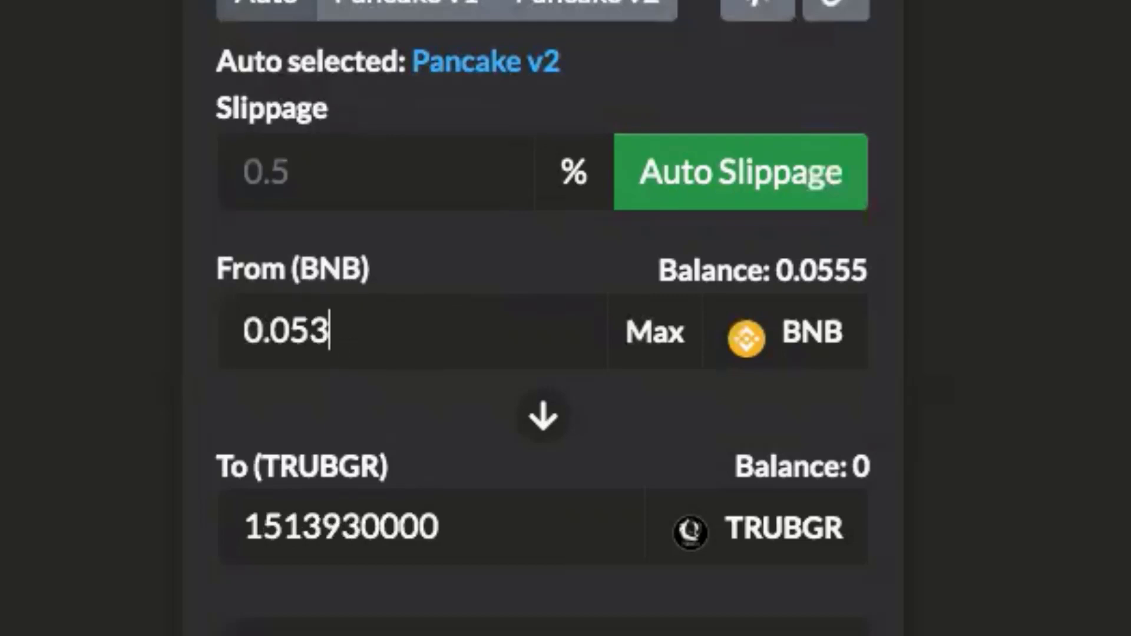
left_click_drag(266, 527, 423, 522)
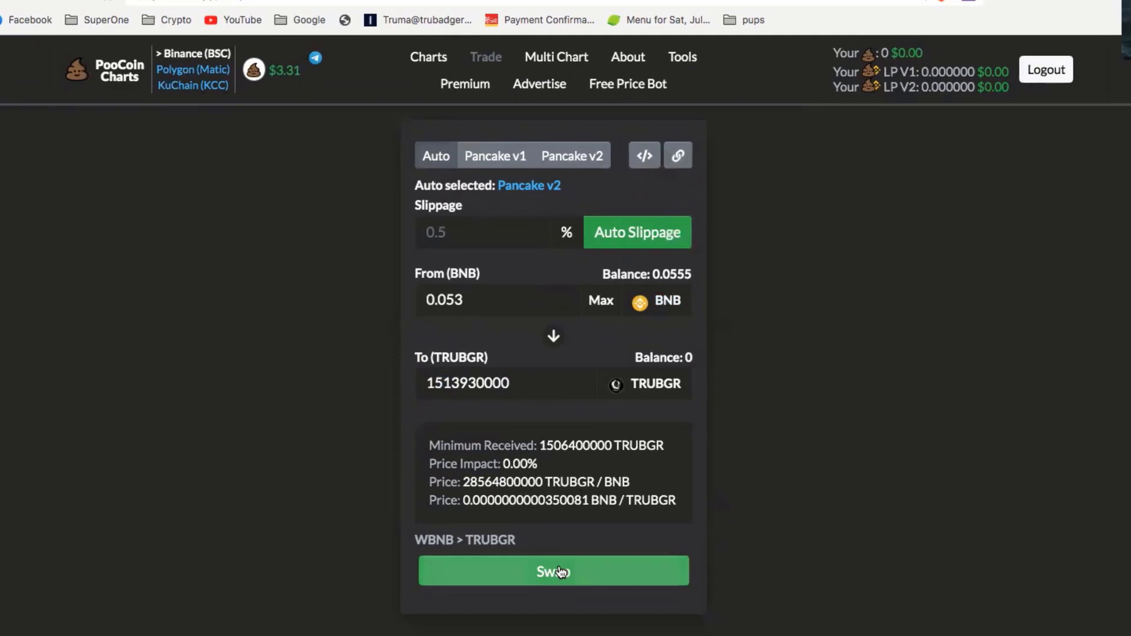
Submit the 0.053 BNB swap, which ends in a denied-signature error.
left_click(561, 572)
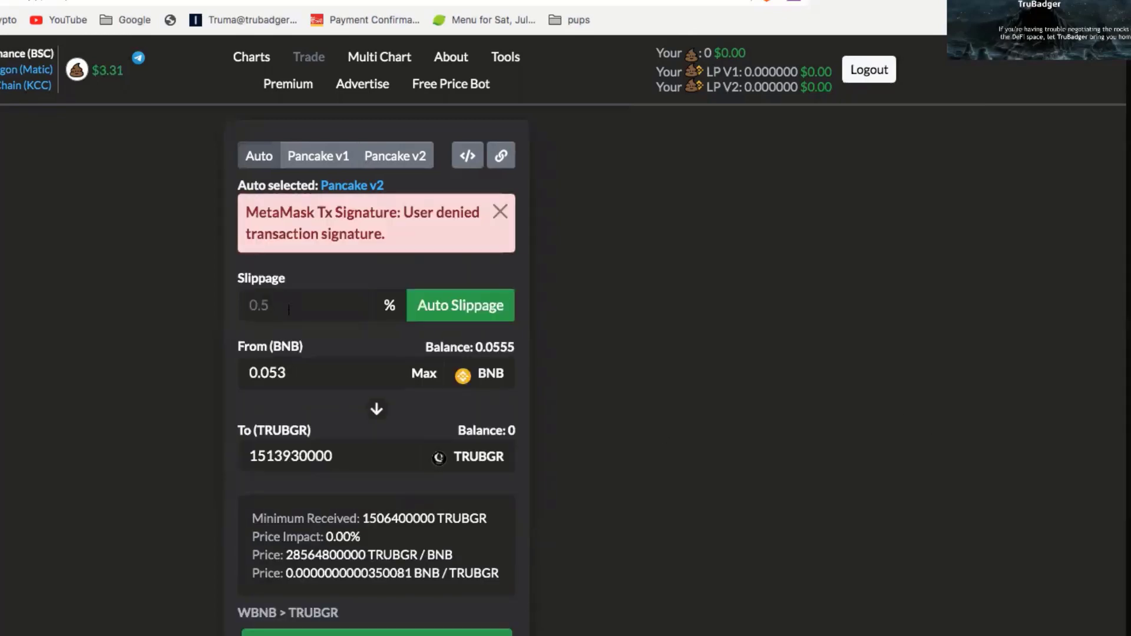
Trim the From amount to exactly 0.05 BNB for the swap.
left_click_drag(286, 372, 279, 372)
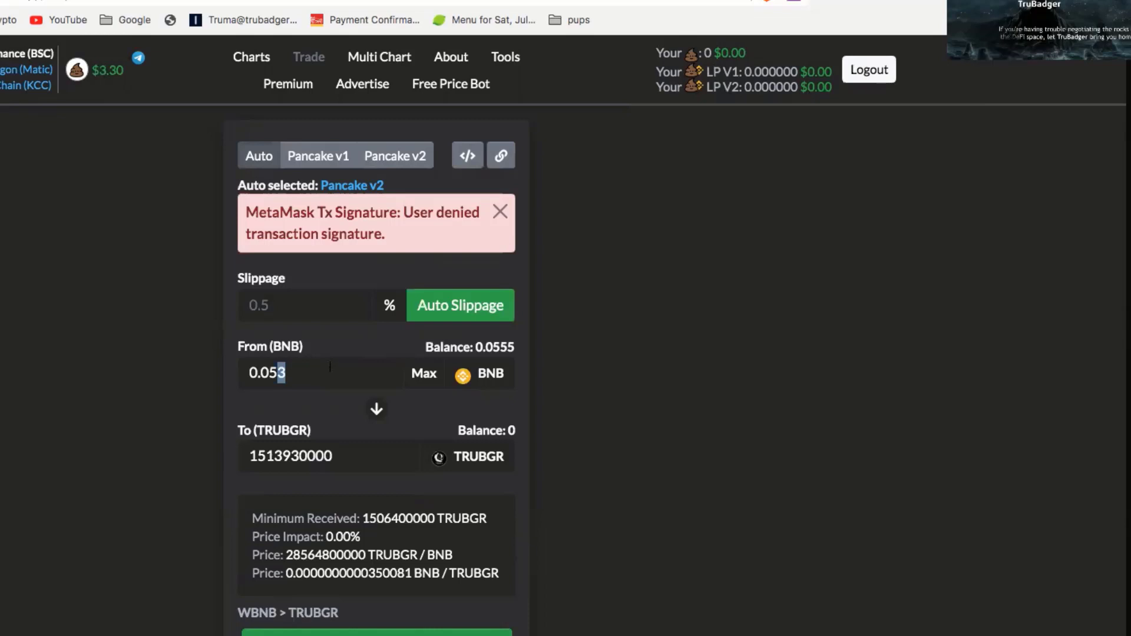
type("0")
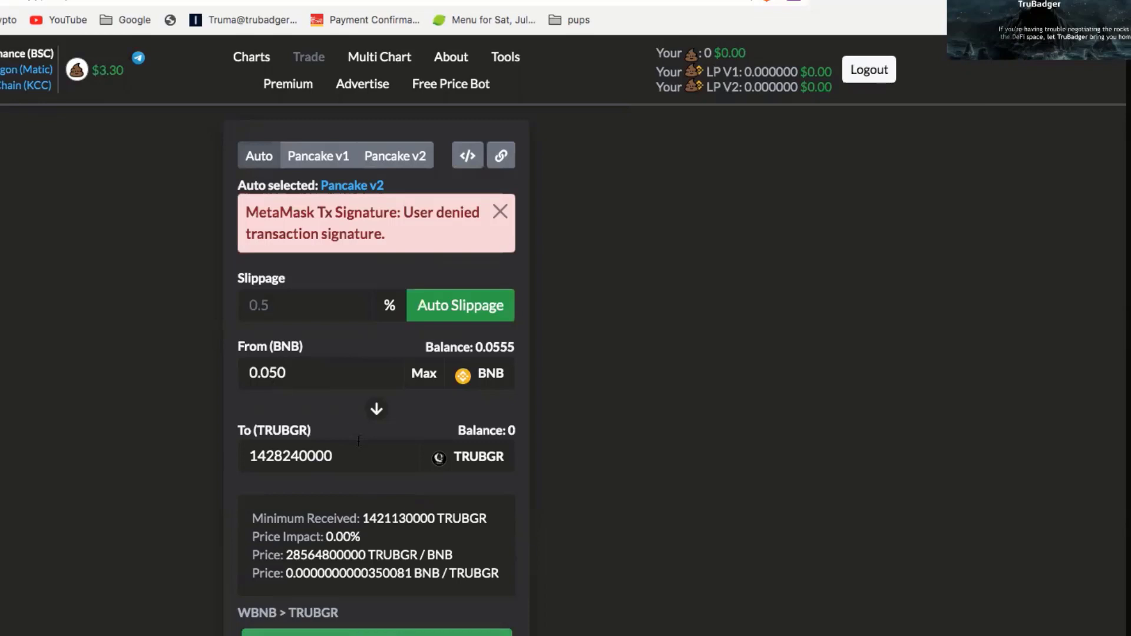
key("BackSpace")
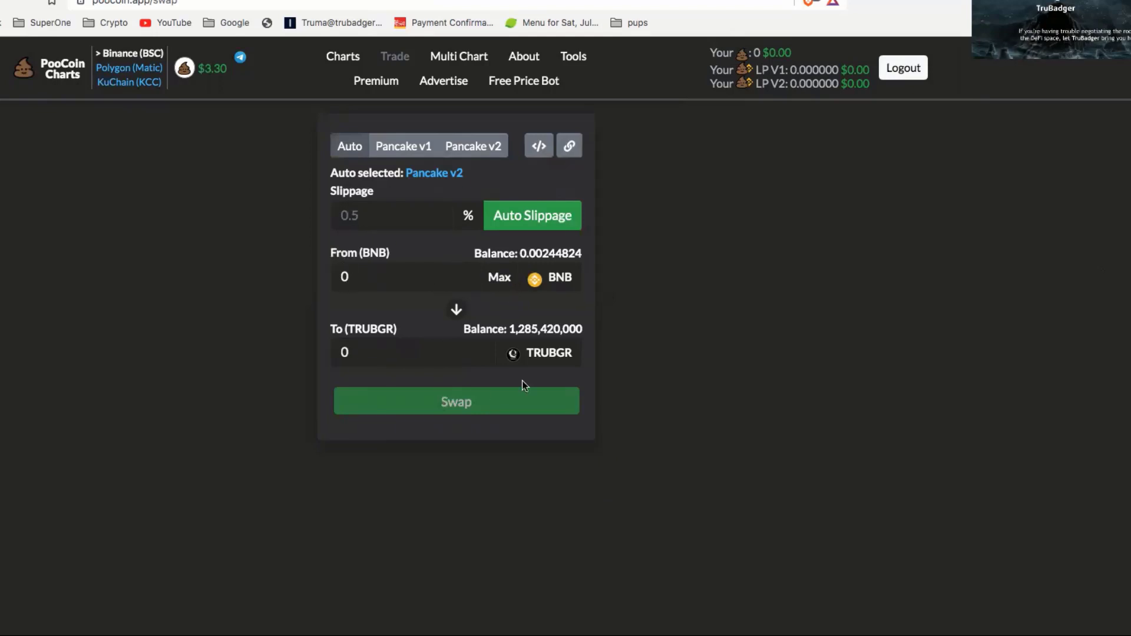
Flip the pair to sell the full 1,285,417,371 TRUBGR balance and approve TRUBGR.
left_click(501, 277)
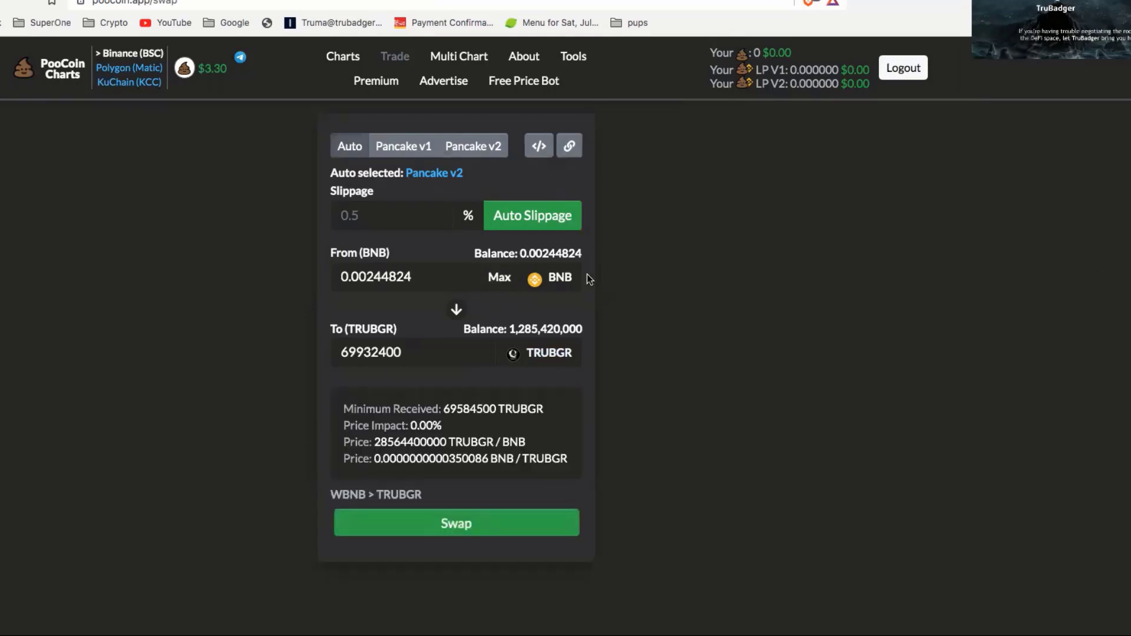
left_click(456, 311)
left_click(477, 277)
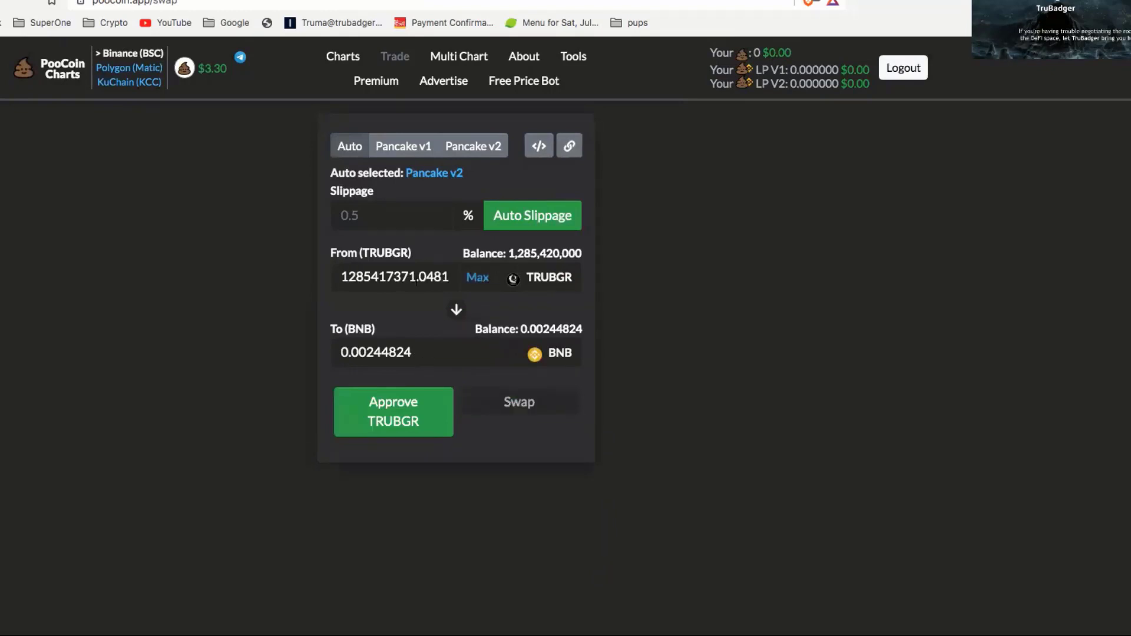
left_click_drag(341, 277, 448, 279)
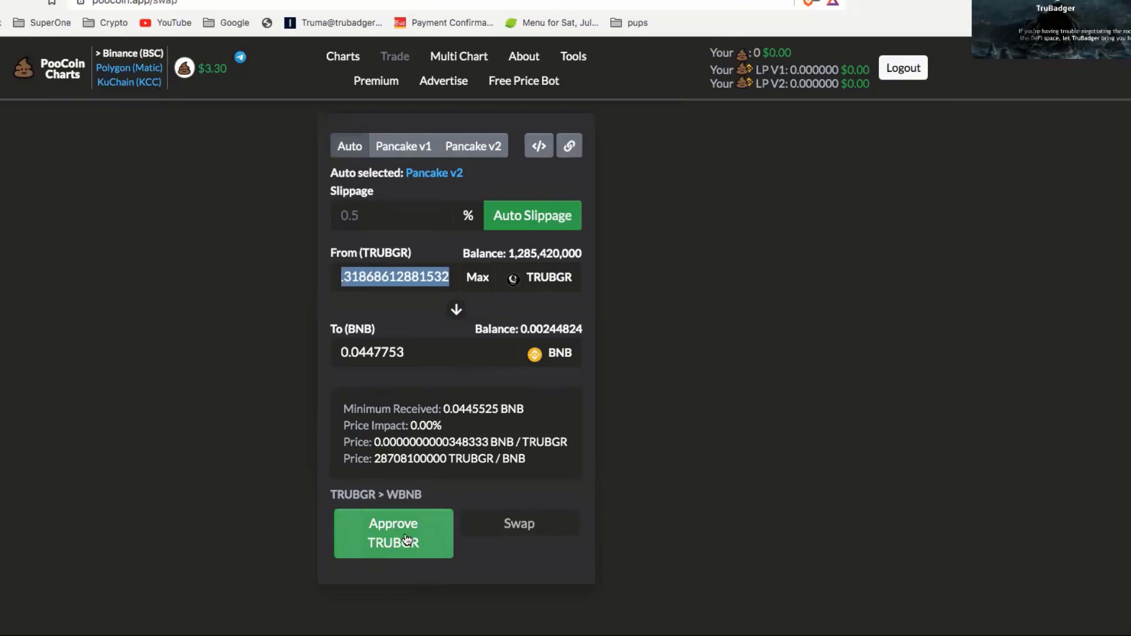
left_click(395, 538)
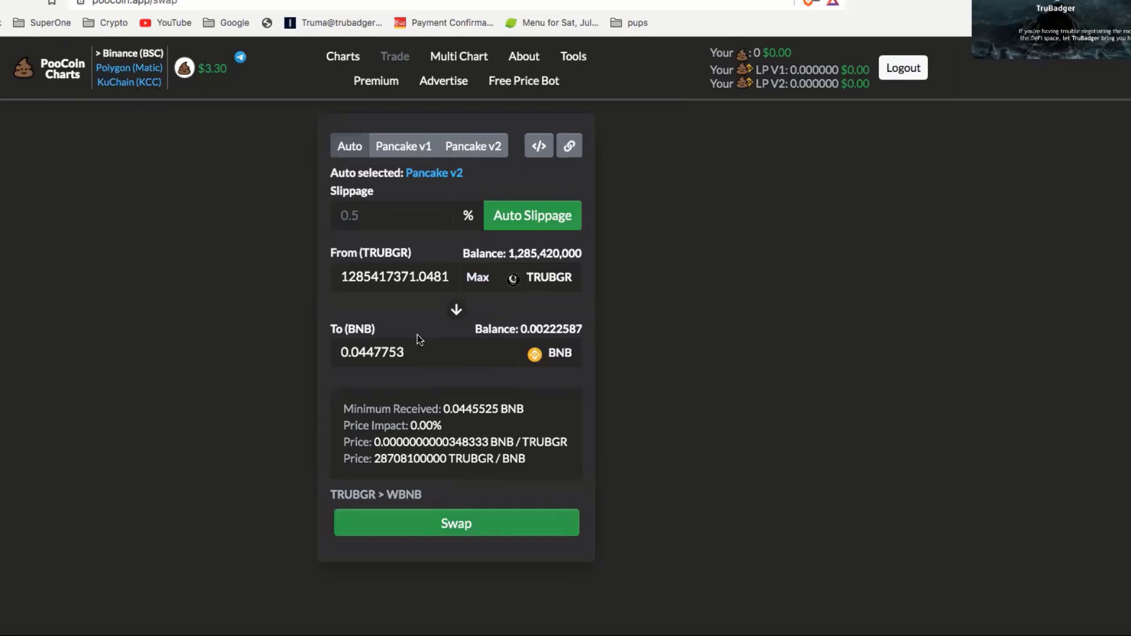
Find TruBadger by contract address in Charts and locate the 0.05 BNB buy among trades.
left_click(343, 56)
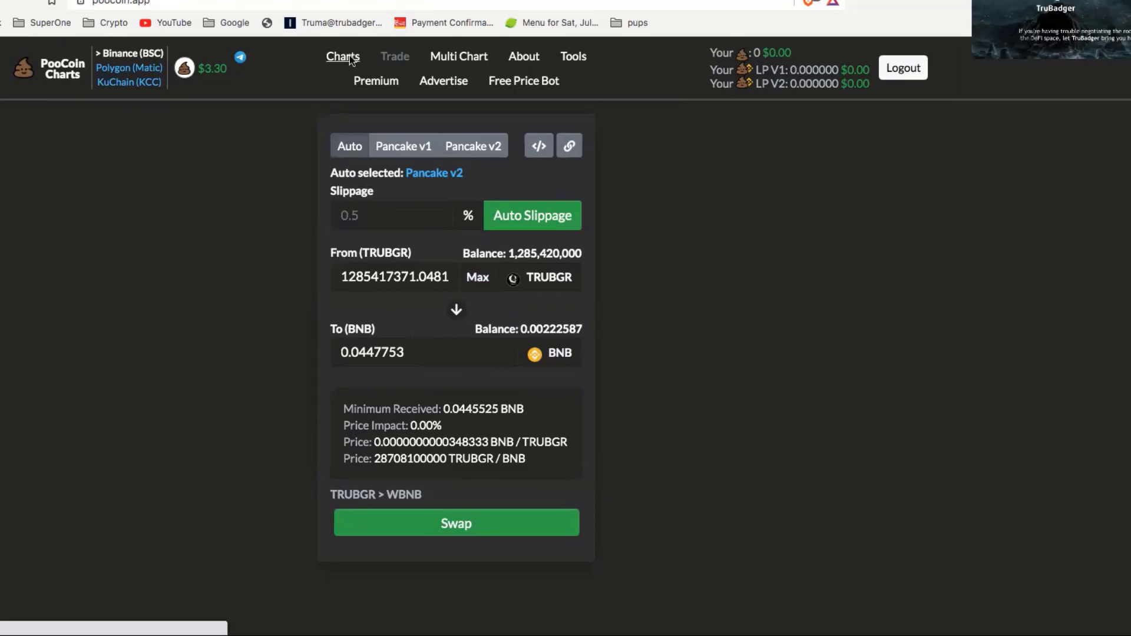
left_click(372, 432)
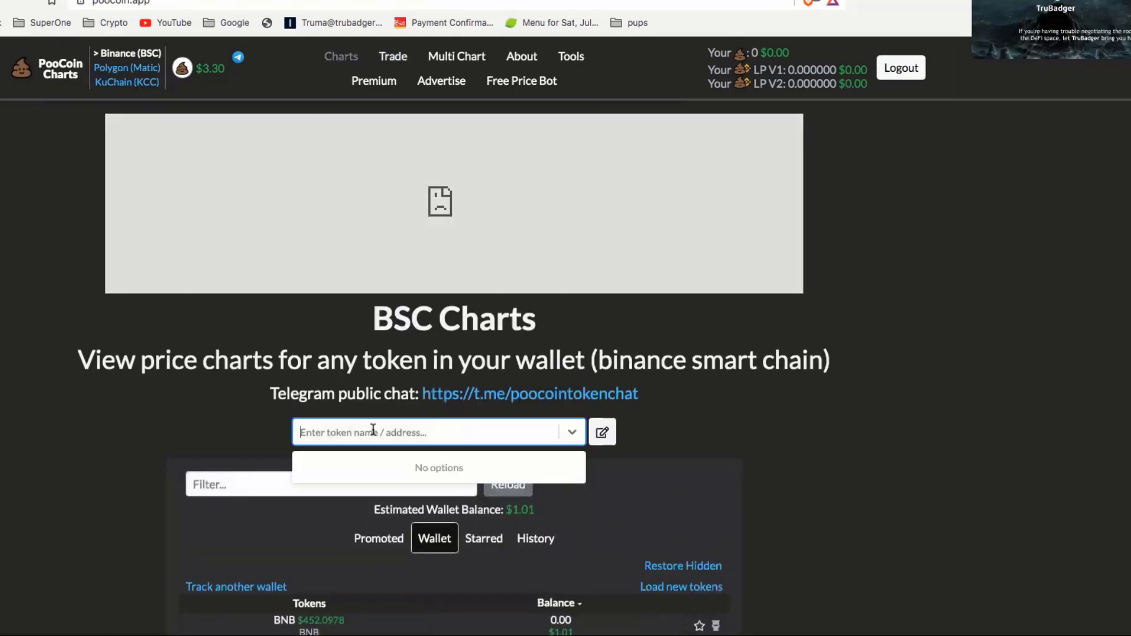
key("ctrl+v")
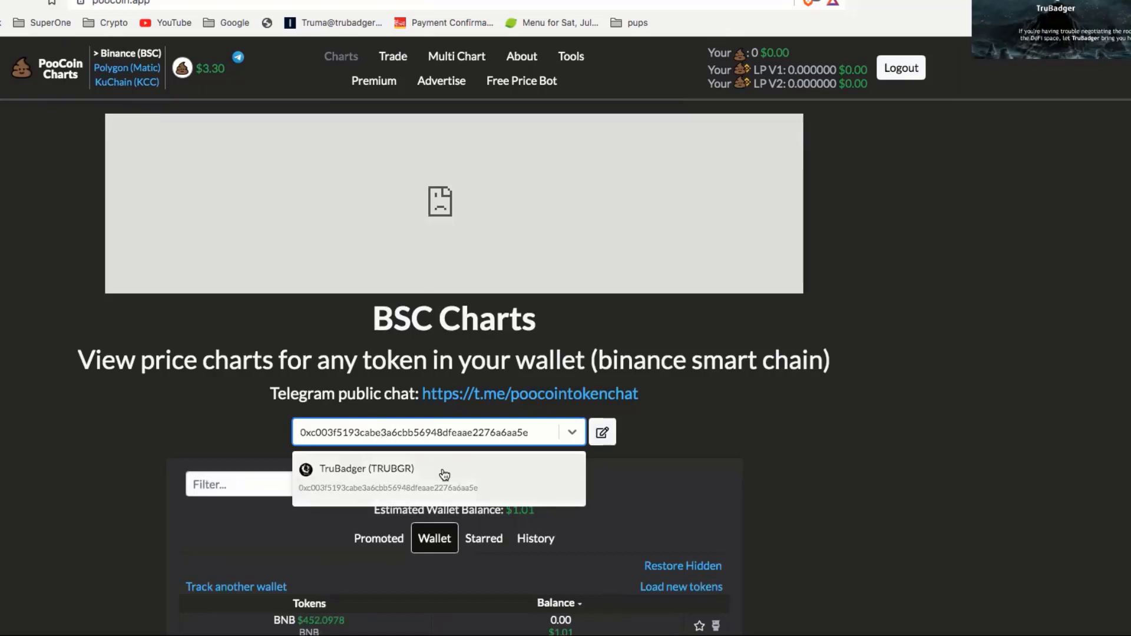
left_click(440, 469)
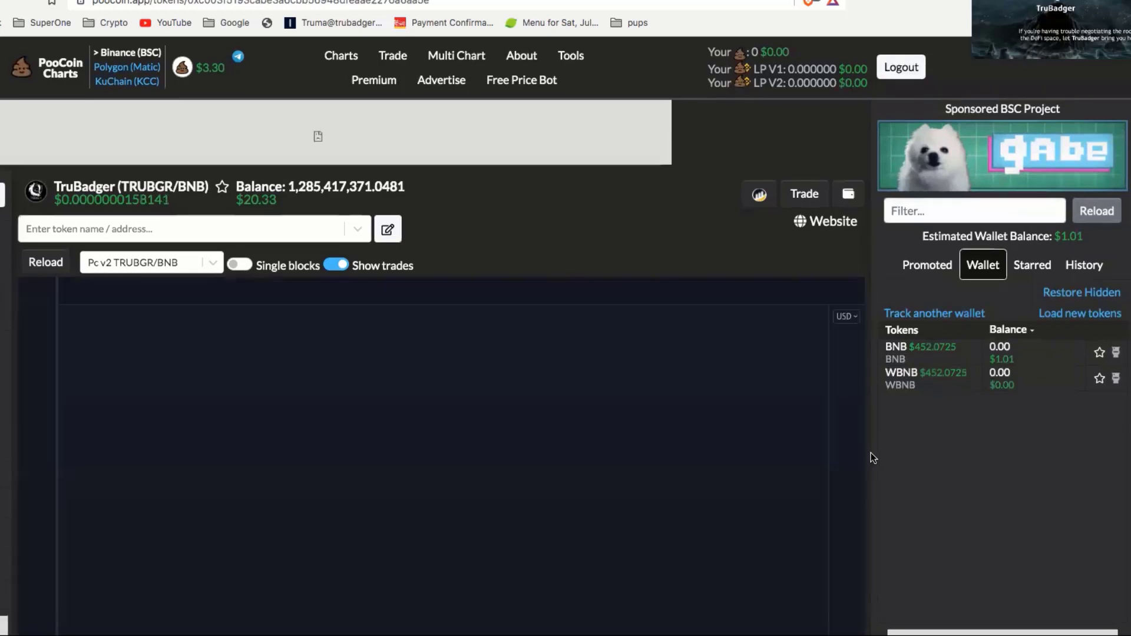
scroll(869, 452, "down", 5)
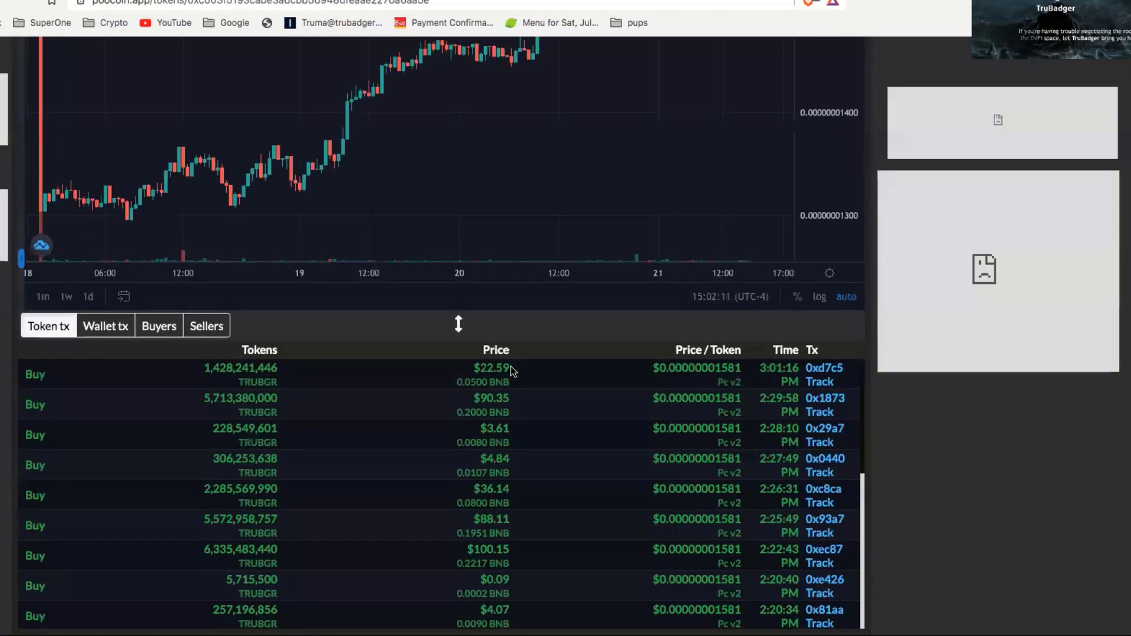
left_click_drag(461, 367, 589, 381)
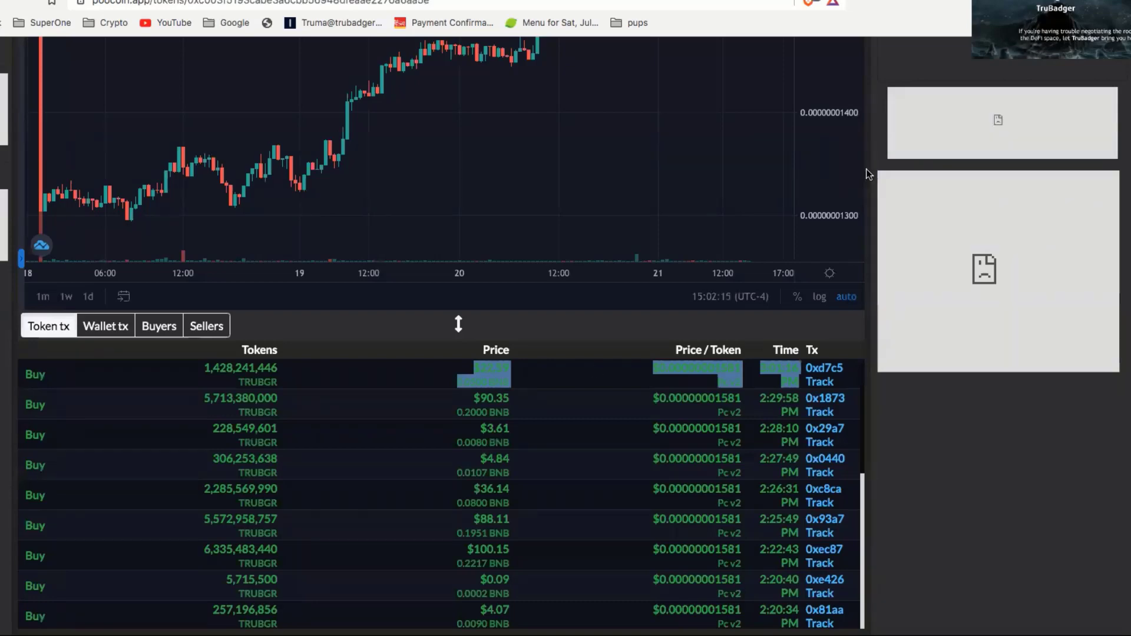
scroll(867, 173, "up", 2)
scroll(865, 173, "up", 2)
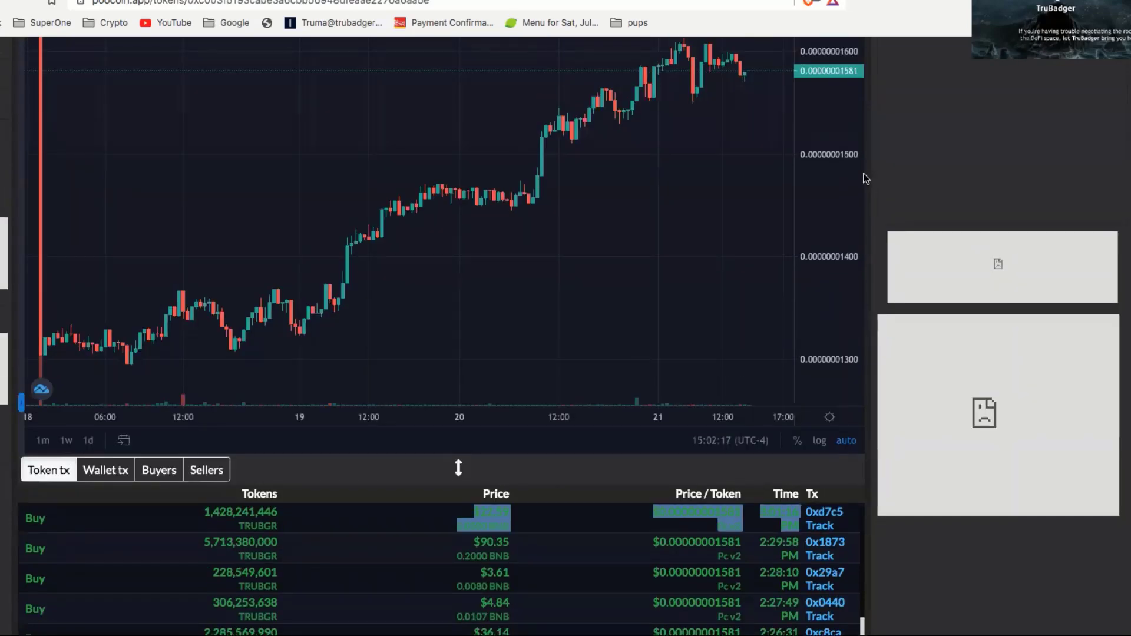
scroll(865, 173, "up", 3)
scroll(866, 172, "up", 1)
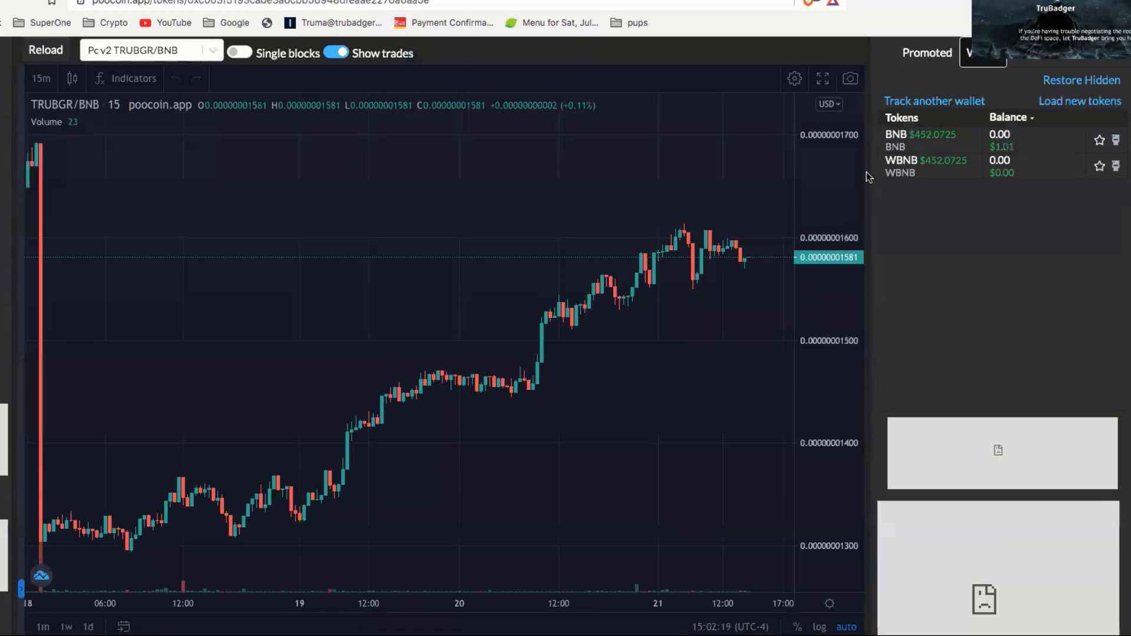
scroll(866, 172, "up", 3)
scroll(866, 188, "up", 2)
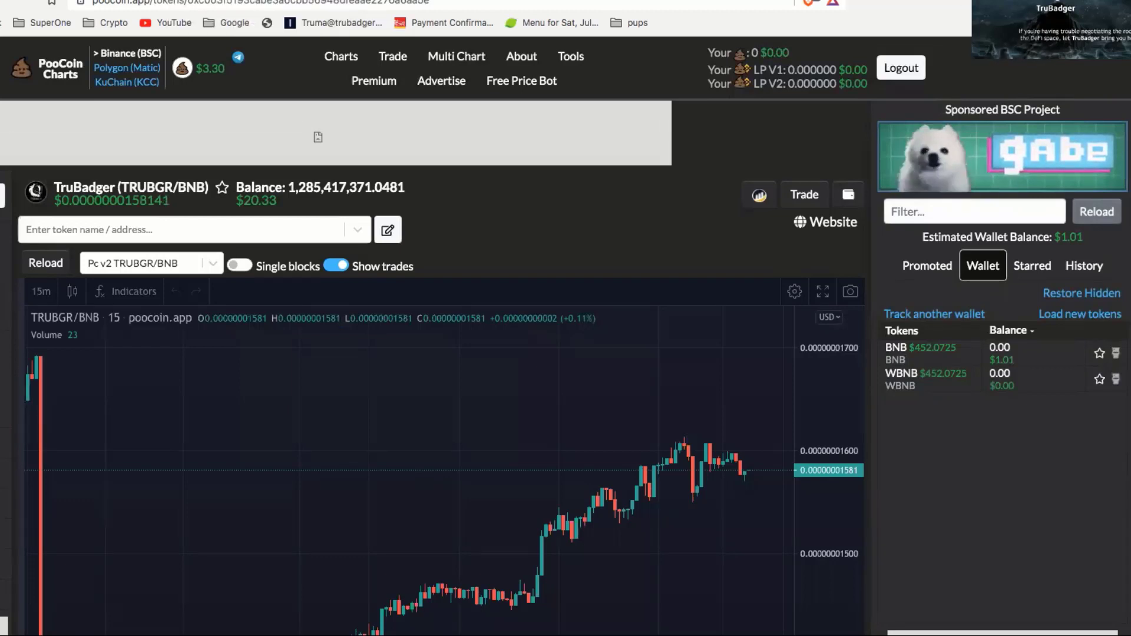
Open MetaMask's account menu to expand the wallet into a full tab.
left_click(971, 37)
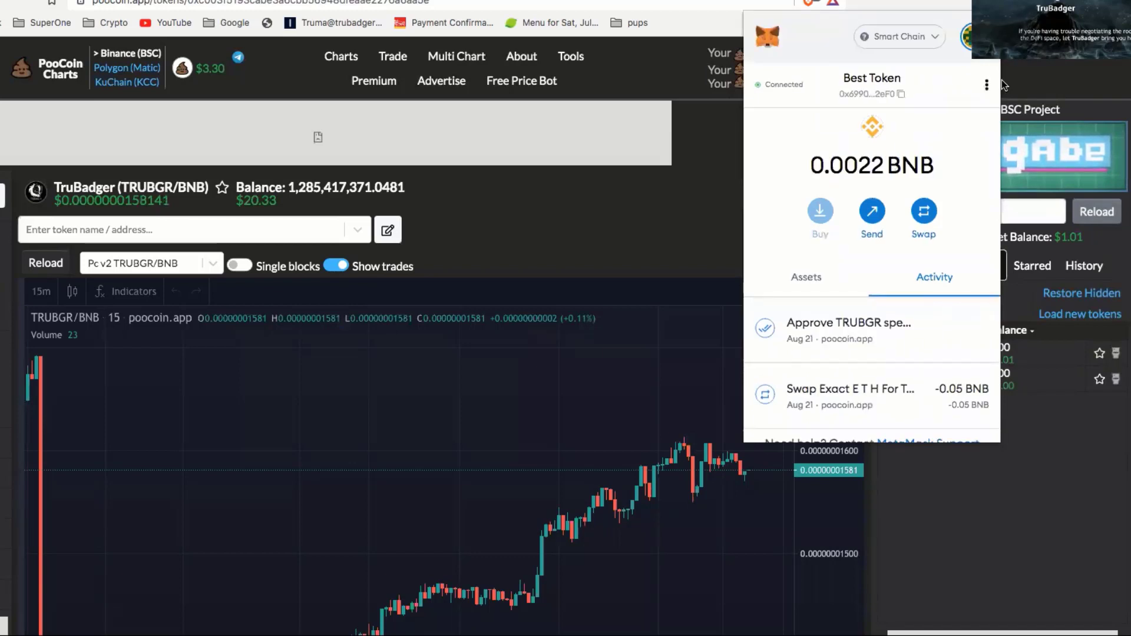
left_click(988, 86)
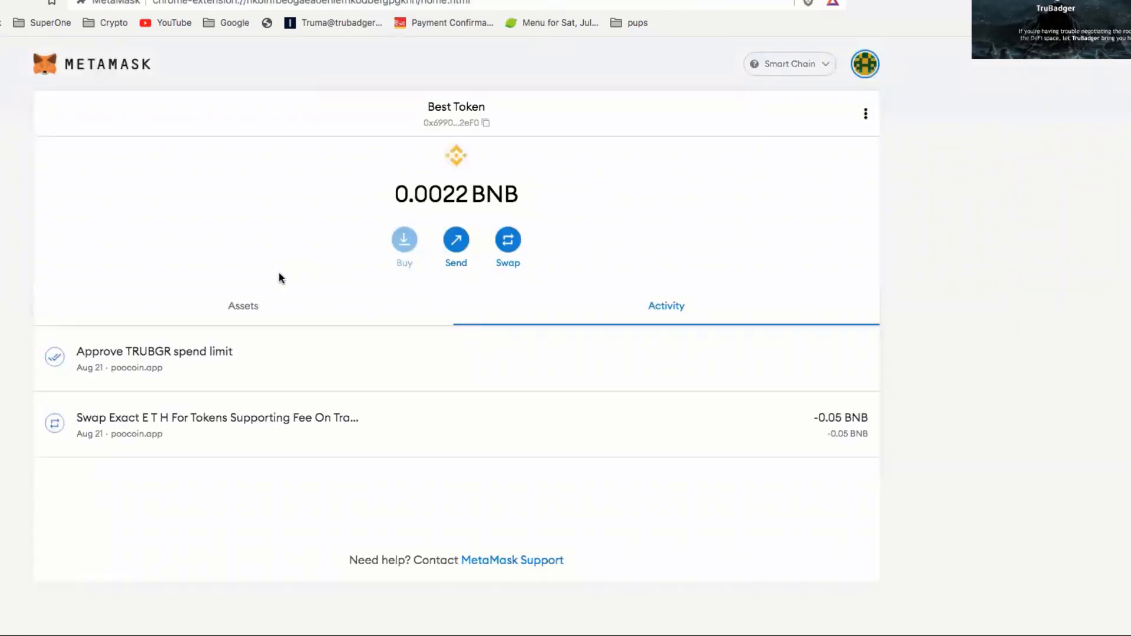
Switch to the Assets list showing 1,285,417,371.048 TRUBGR and 0.0022 BNB.
left_click(239, 309)
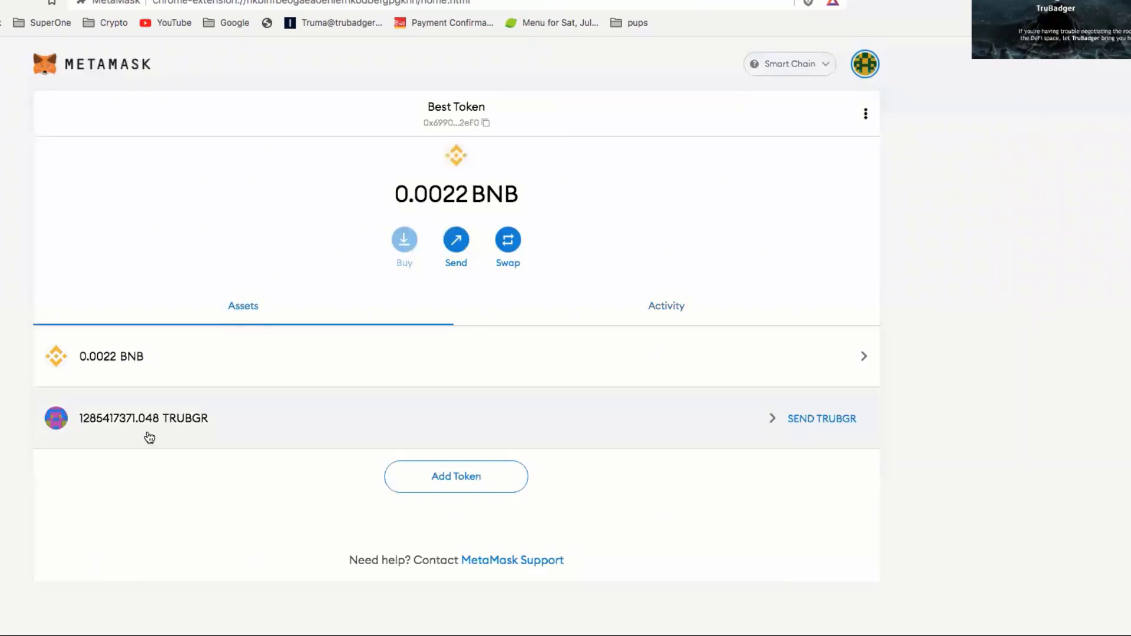